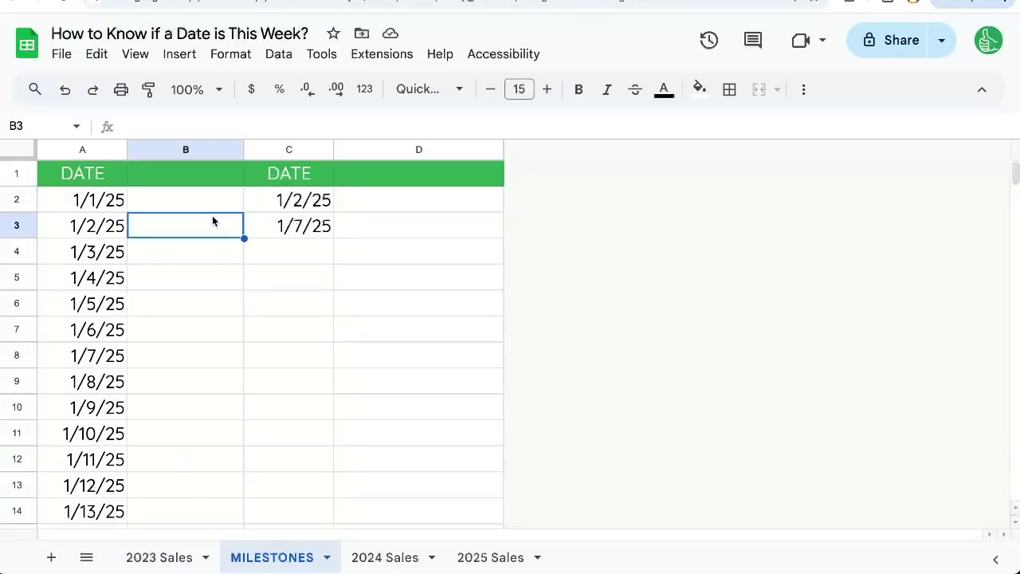
Review the January 2025 dates in column A and the reference dates 1/2/25 and 1/7/25
left_click(97, 204)
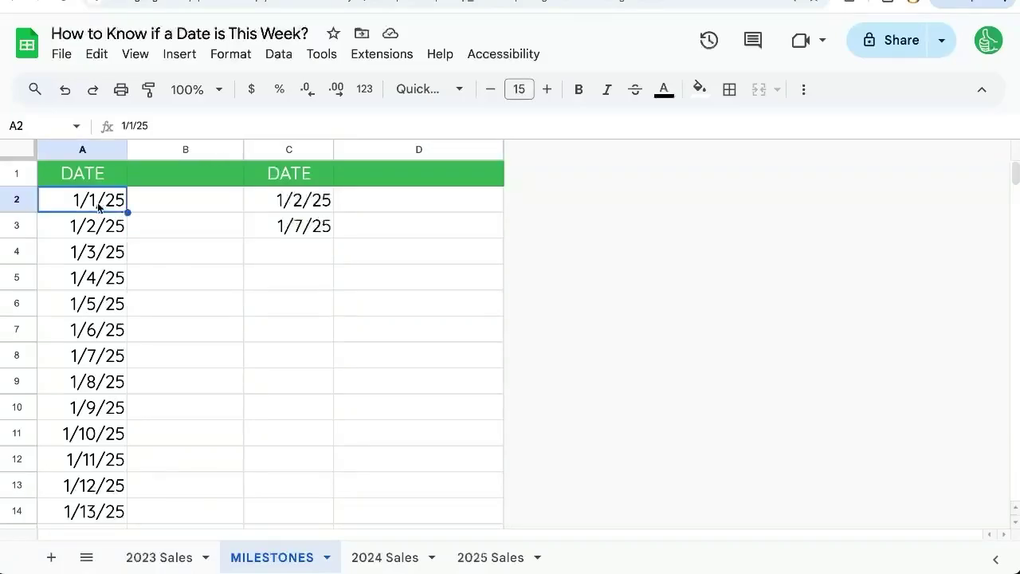
left_click_drag(97, 202, 98, 383)
left_click(99, 208)
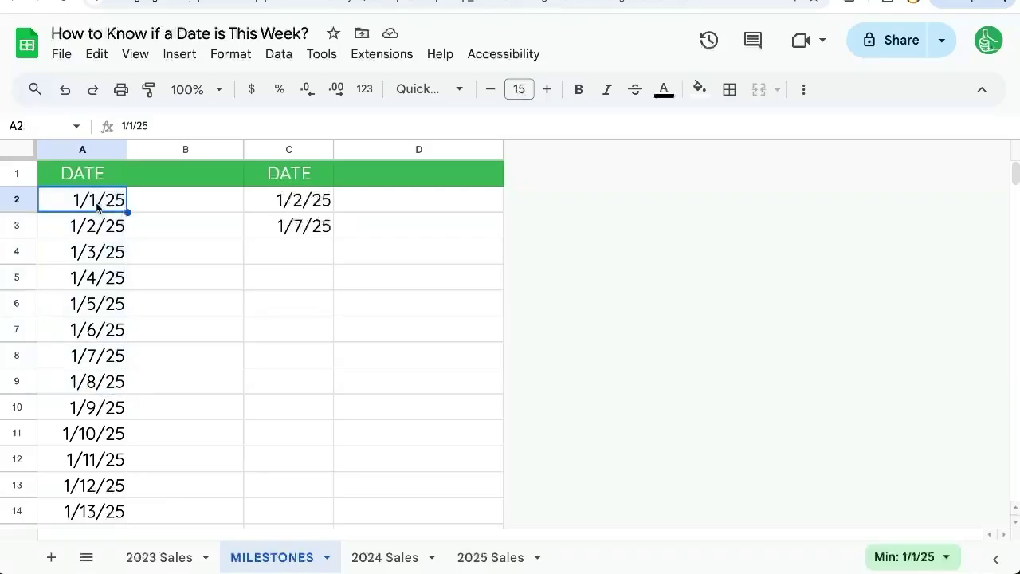
left_click(291, 231)
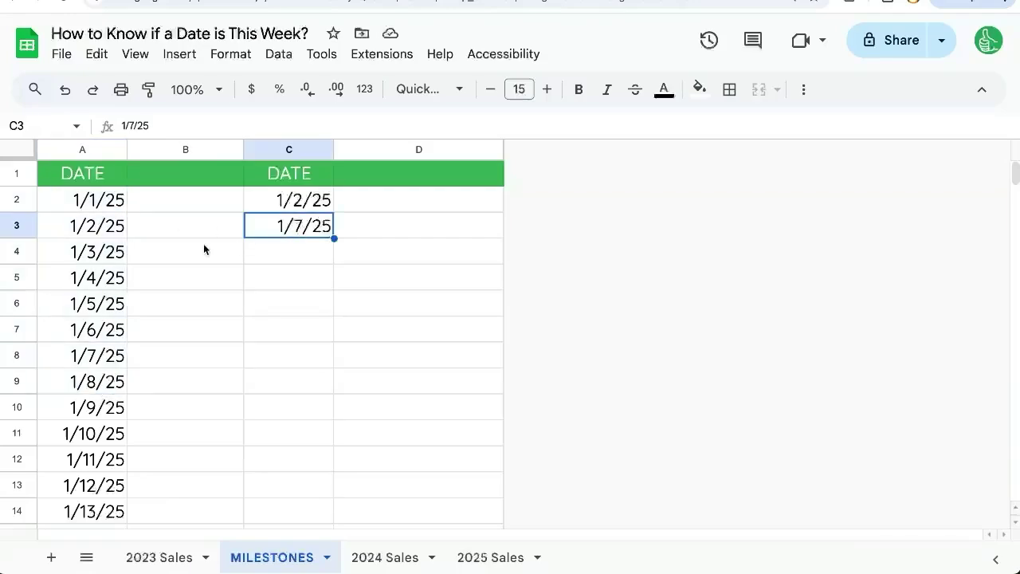
left_click(104, 383)
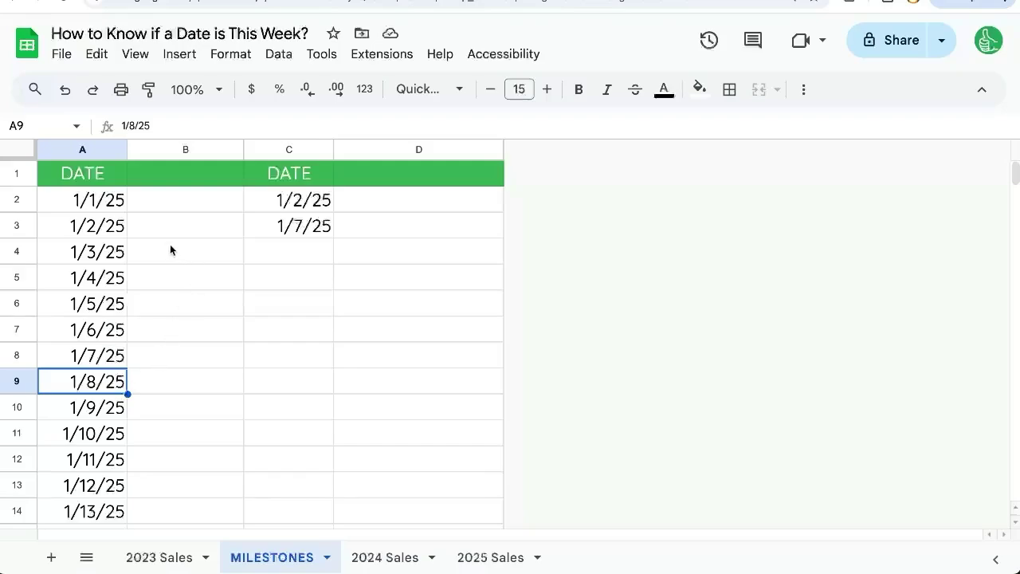
Add the heading WEEKNUM in cell B1
left_click(189, 179)
type("WEEKNUM")
key("Return")
Enter =WEEKNUM(A2) in B2 and fill it down all of column B
type("=W")
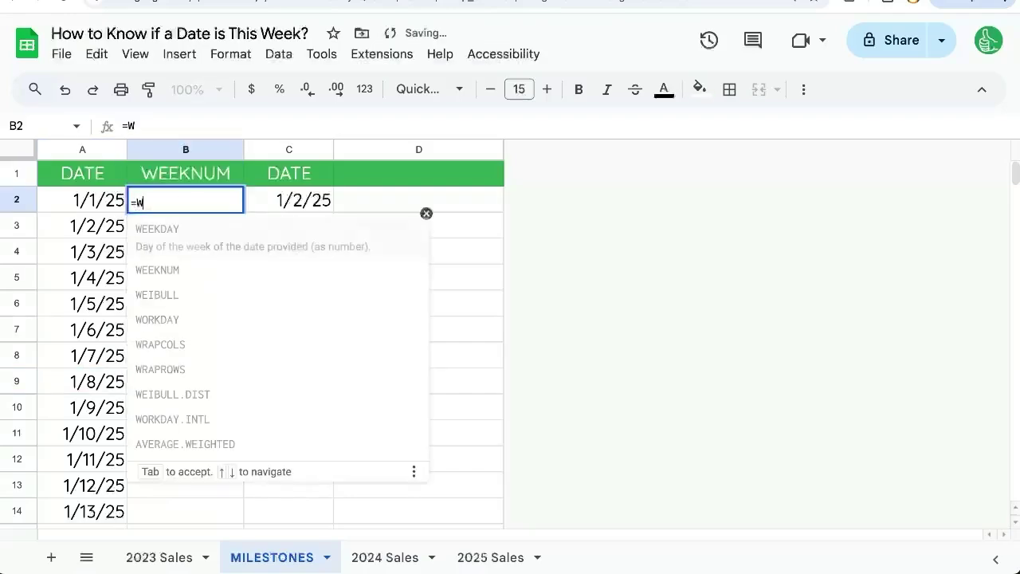
type("EEKNUM(")
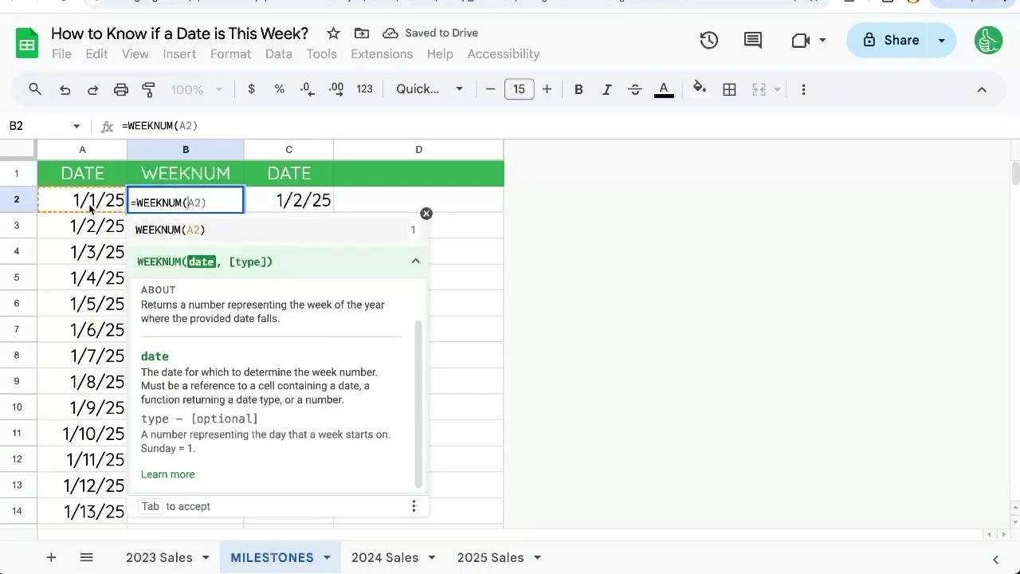
left_click(96, 208)
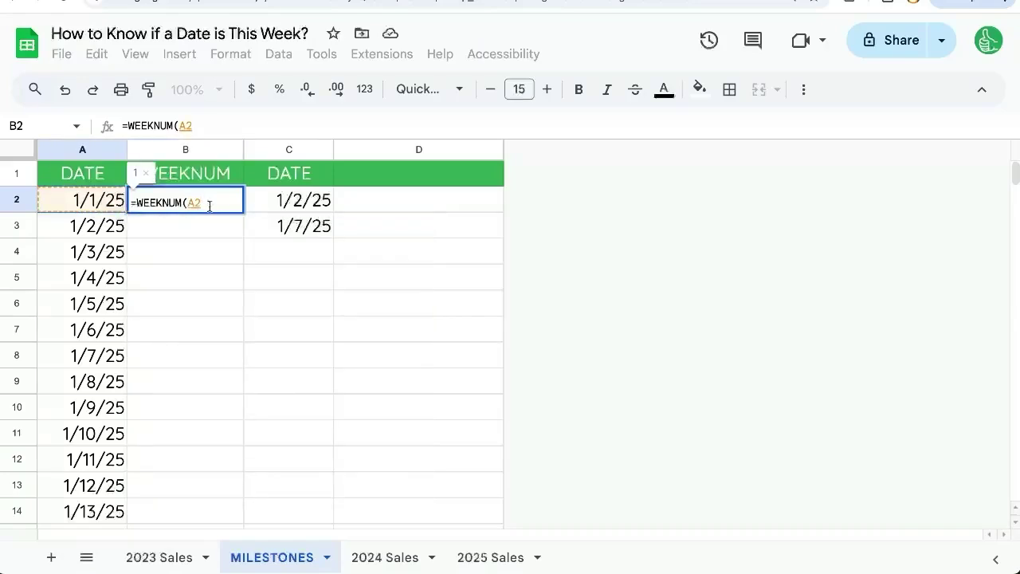
type(")")
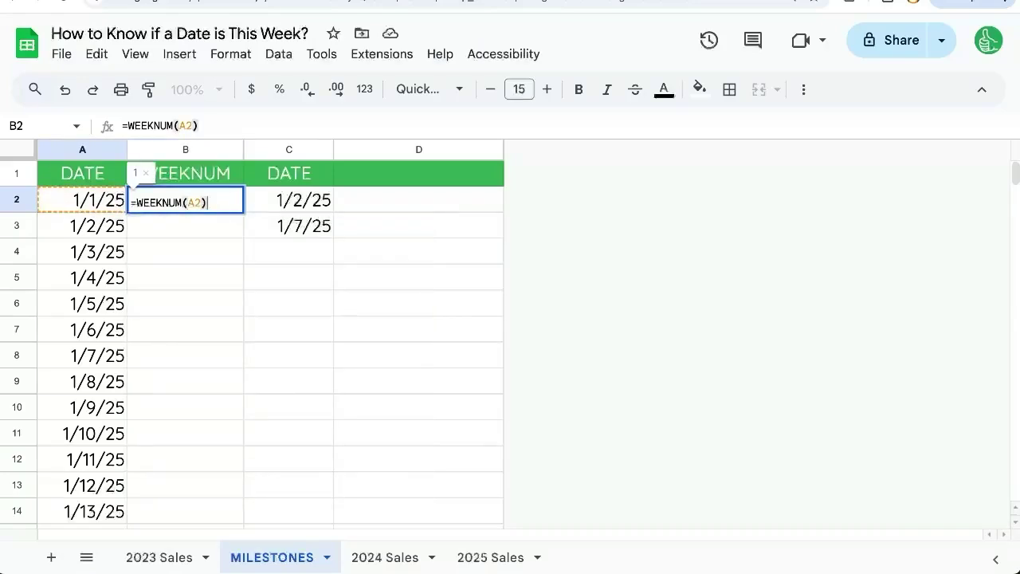
key("Return")
left_click(214, 205)
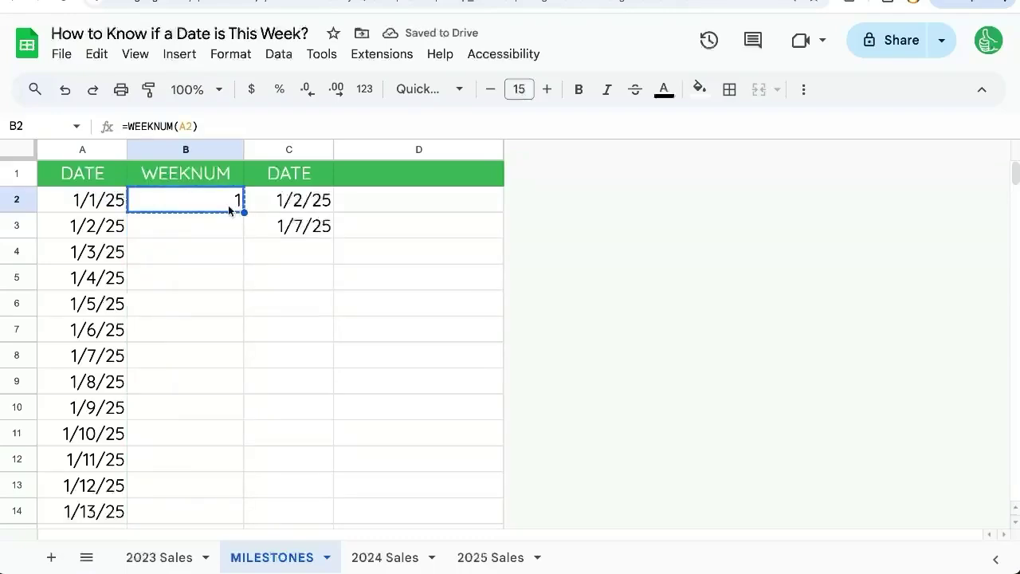
key("ctrl+shift+Down")
key("ctrl+d")
key("ctrl+Up")
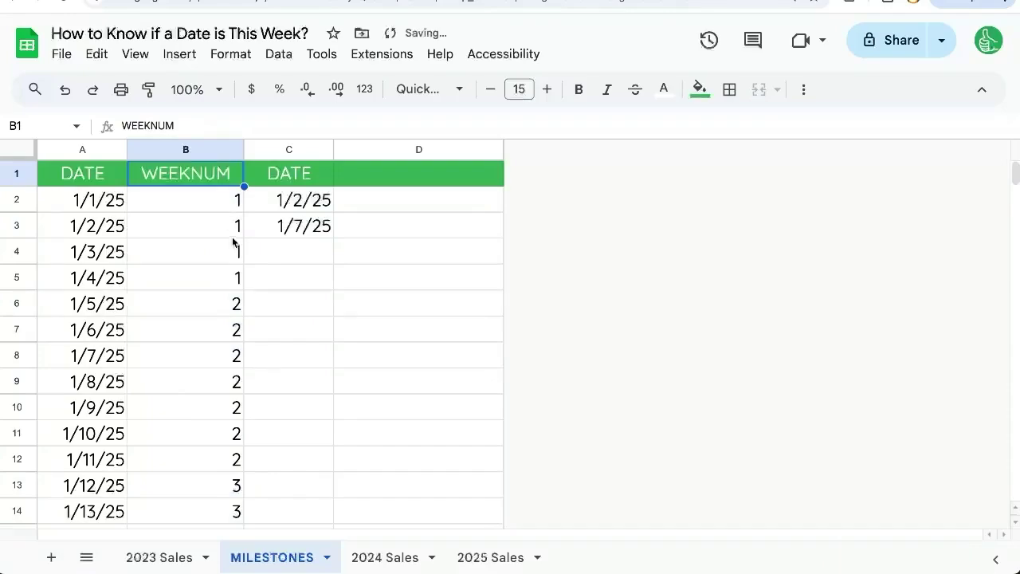
double_click(85, 200)
left_click(189, 199)
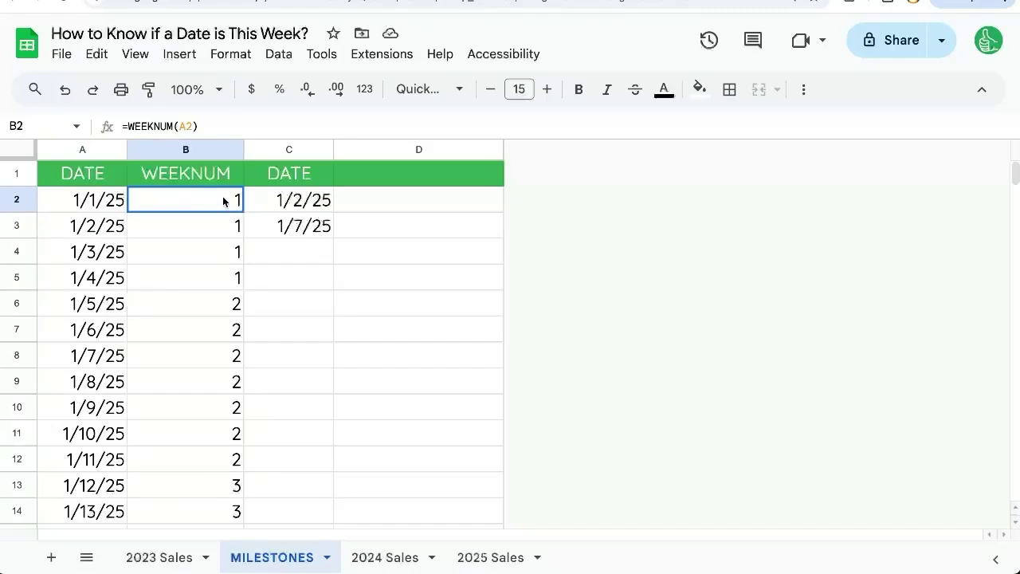
left_click_drag(222, 206, 213, 286)
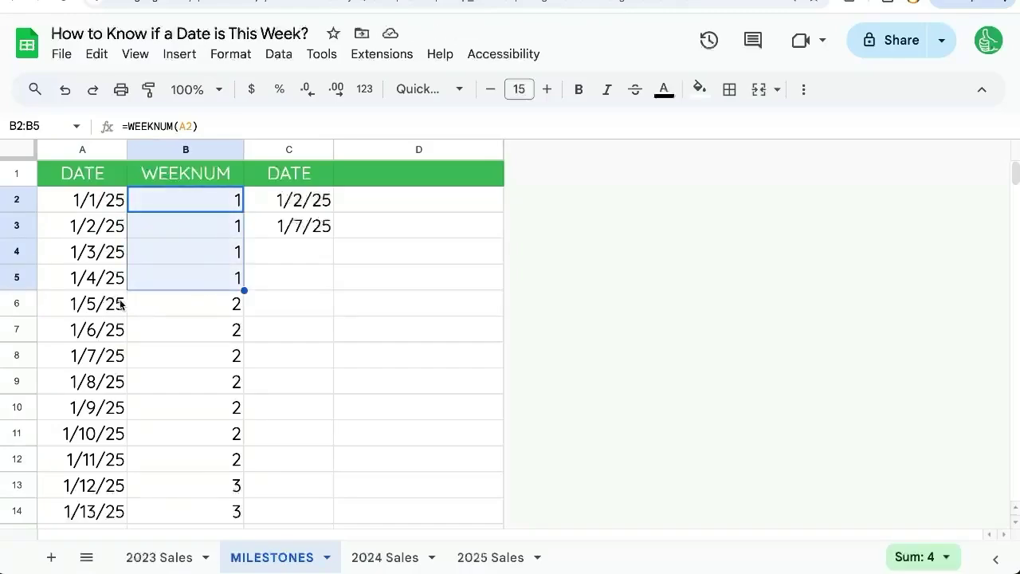
double_click(91, 304)
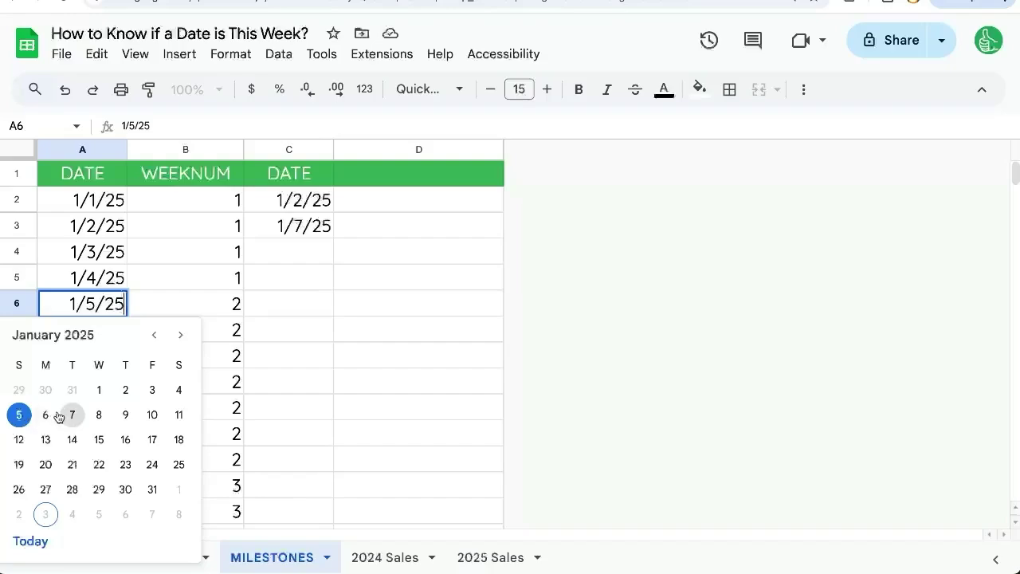
Copy the B2 formula into D2 so 1/2/25 shows week 1 via =WEEKNUM(C2)
left_click(301, 204)
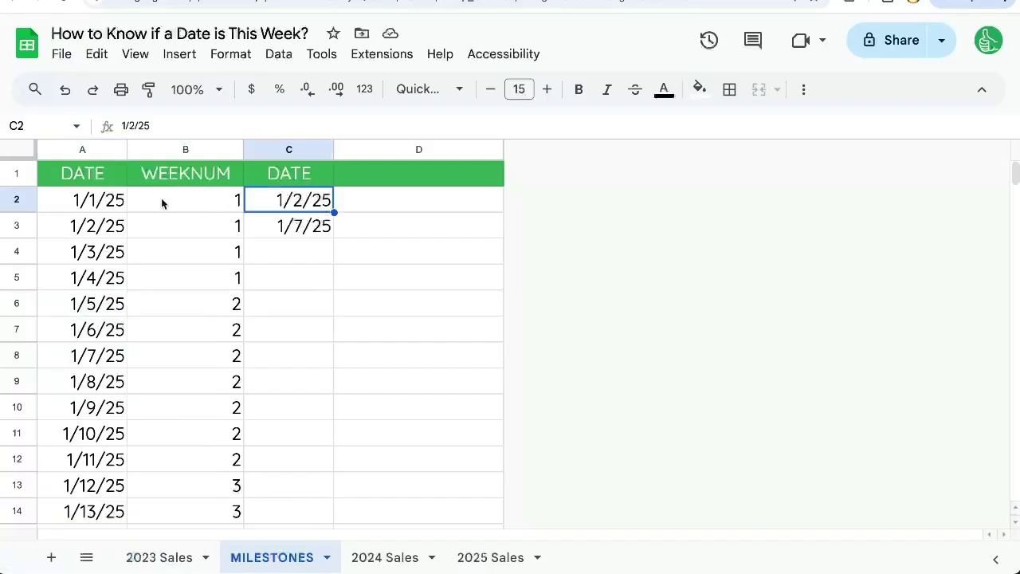
left_click(104, 206)
left_click(300, 204)
left_click(187, 202)
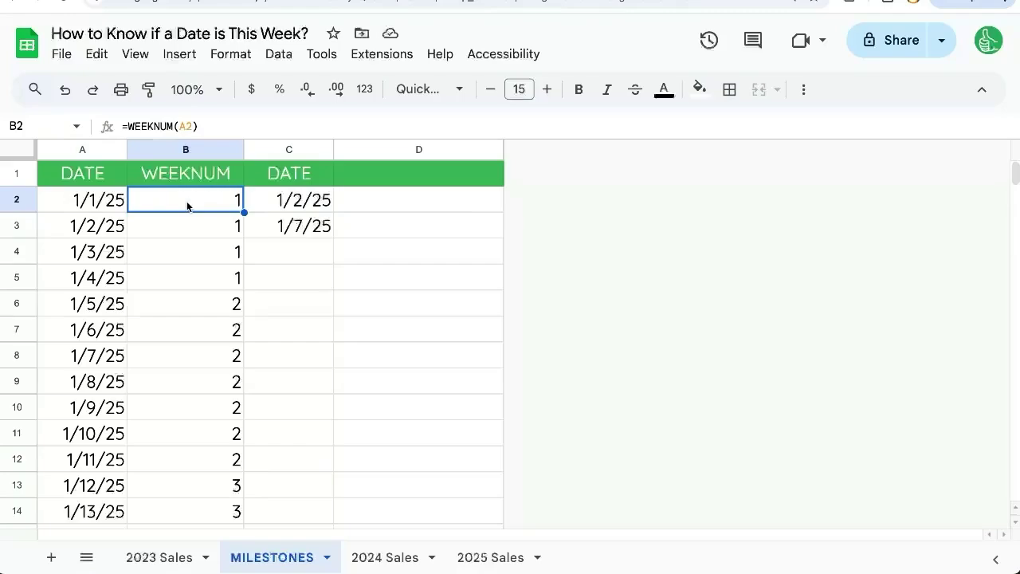
key("ctrl+c")
left_click(436, 195)
key("ctrl+v")
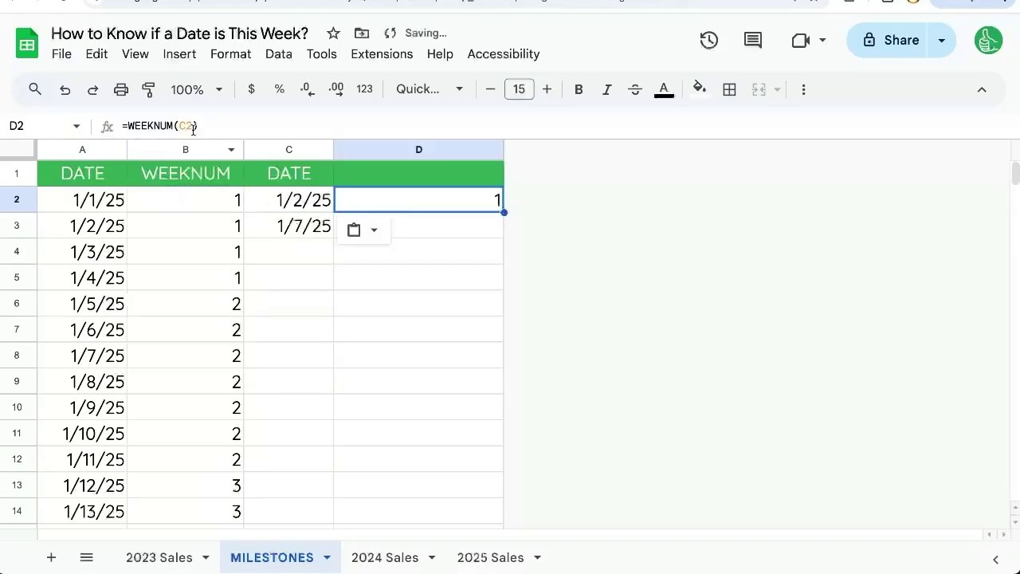
left_click(303, 204)
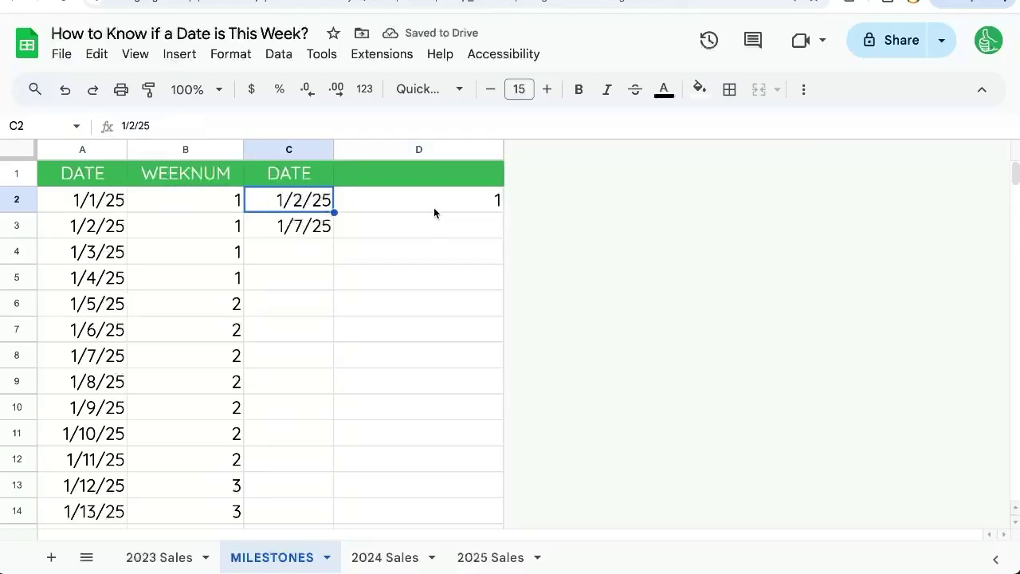
double_click(185, 203)
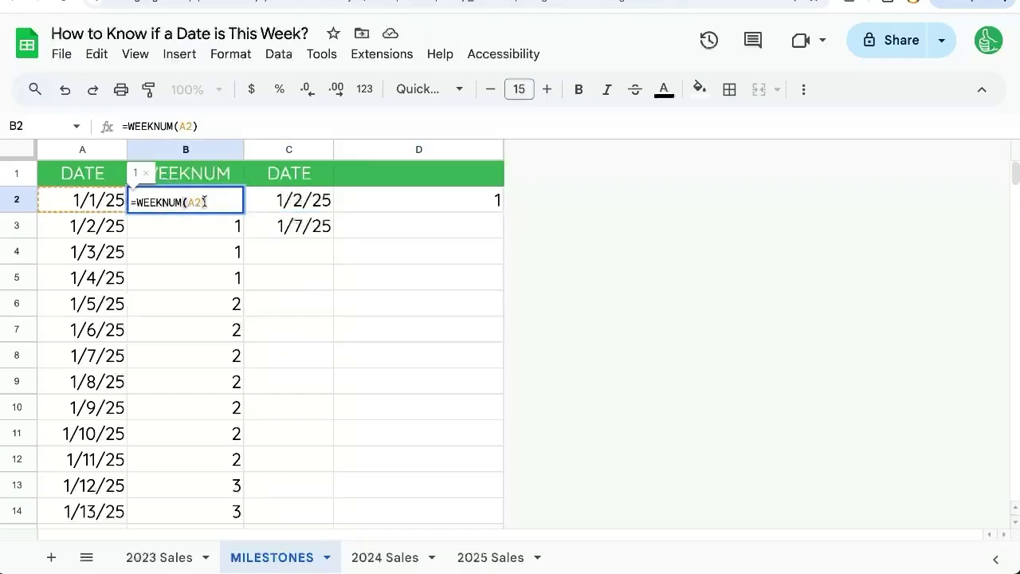
left_click(269, 200)
key("Left")
Copy D2 into D3 so 1/7/25 shows week 2 via =WEEKNUM(C3)
left_click(292, 200)
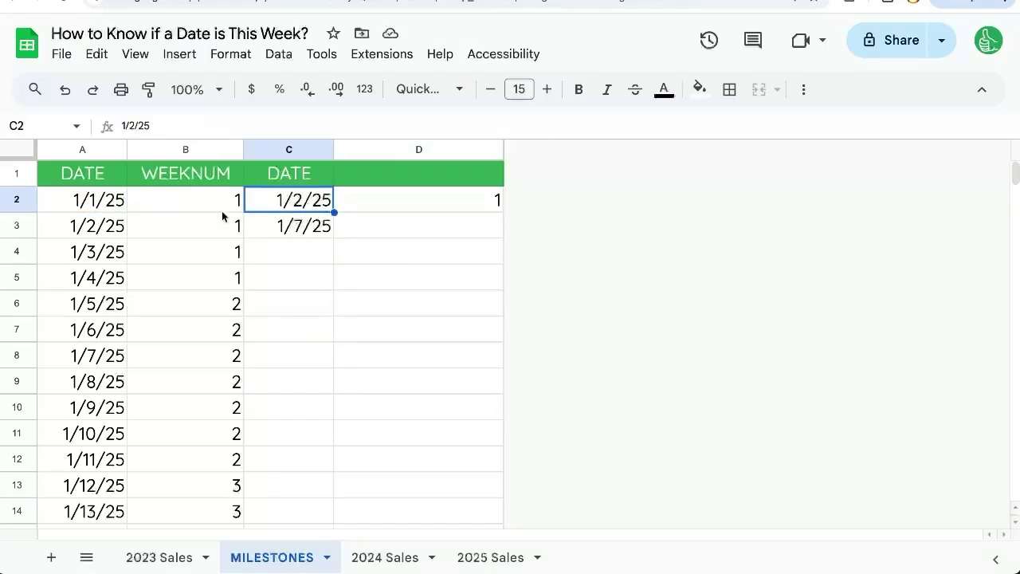
left_click(306, 235)
left_click(423, 200)
key("ctrl+c")
left_click(419, 224)
key("ctrl+v")
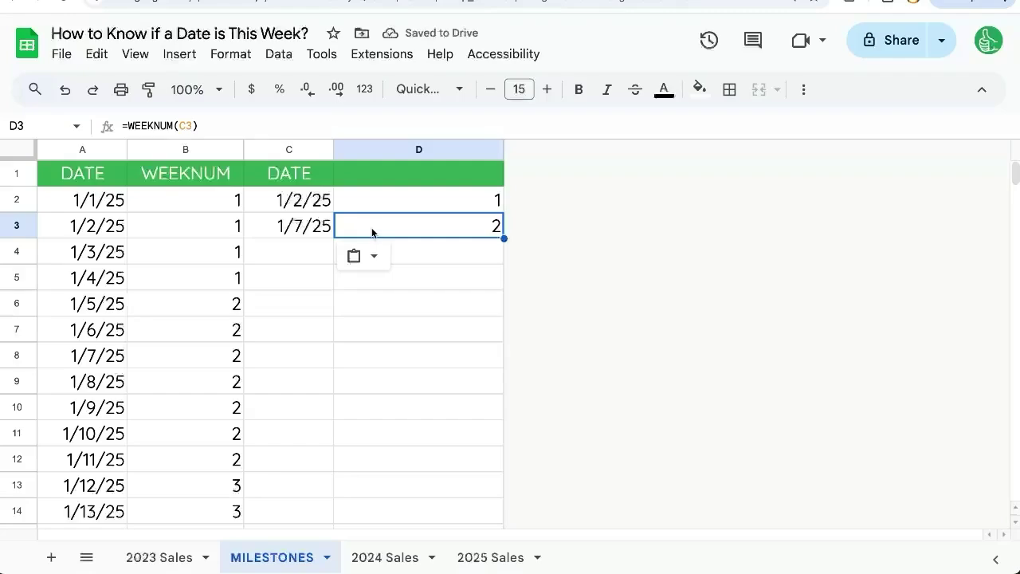
left_click(298, 233)
double_click(299, 233)
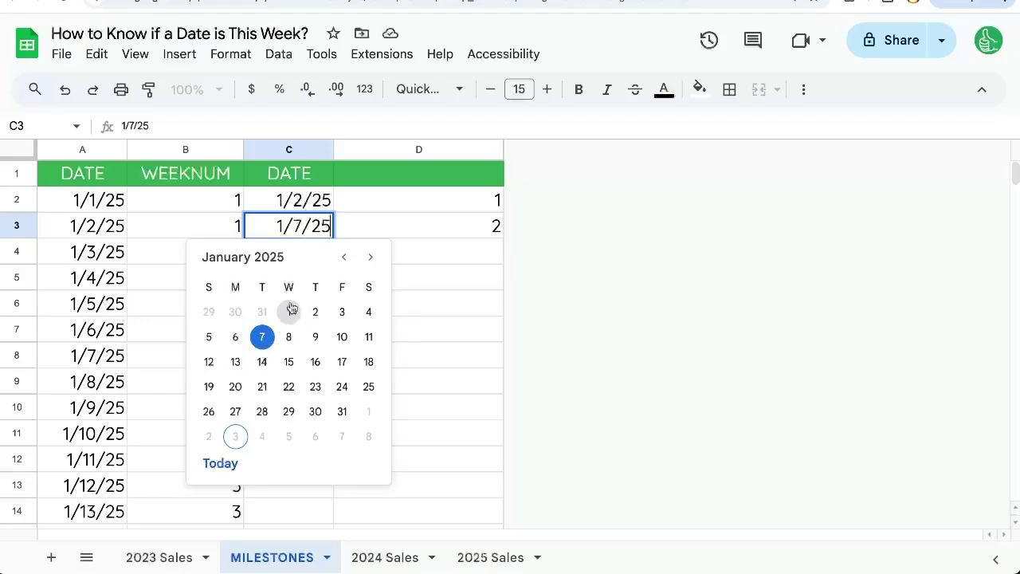
Copy D3 into D4 so 1/12/25 shows week 3 via =WEEKNUM(C4)
left_click(223, 226)
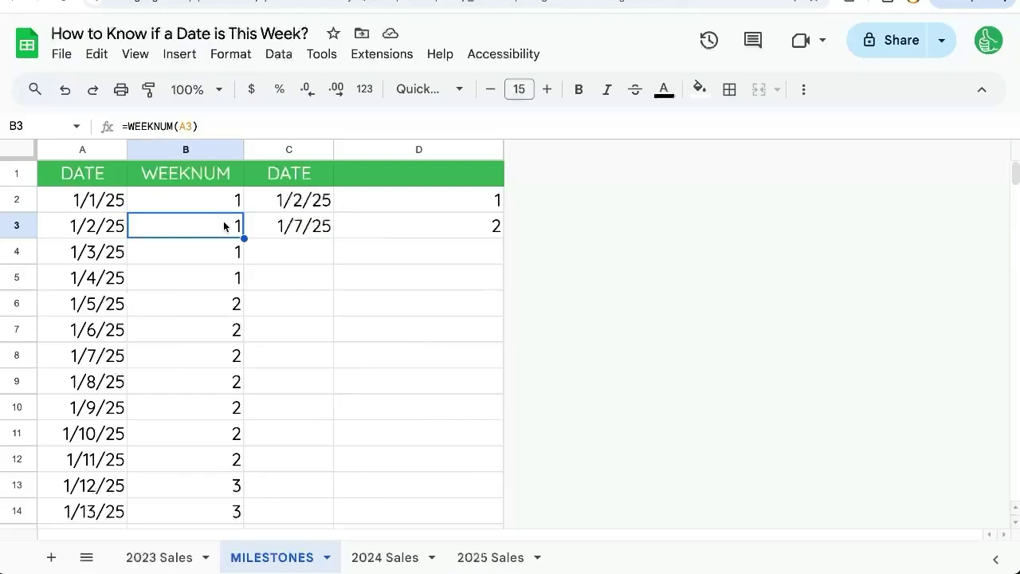
left_click(420, 232)
key("ctrl+c")
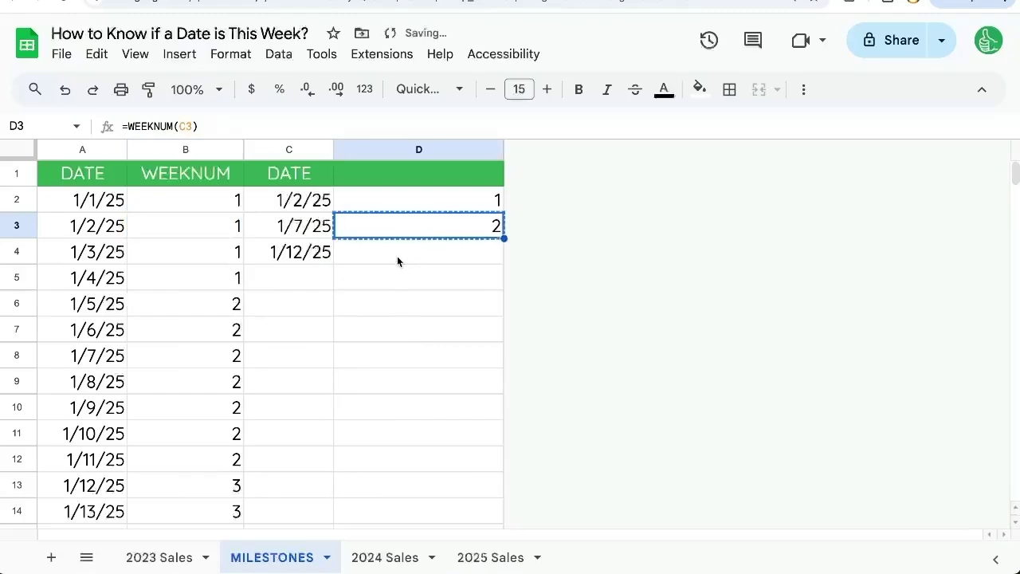
left_click(396, 254)
key("ctrl+v")
Check the dates 1/12/25 and 1/5/25 in the date picker without changing them
double_click(310, 253)
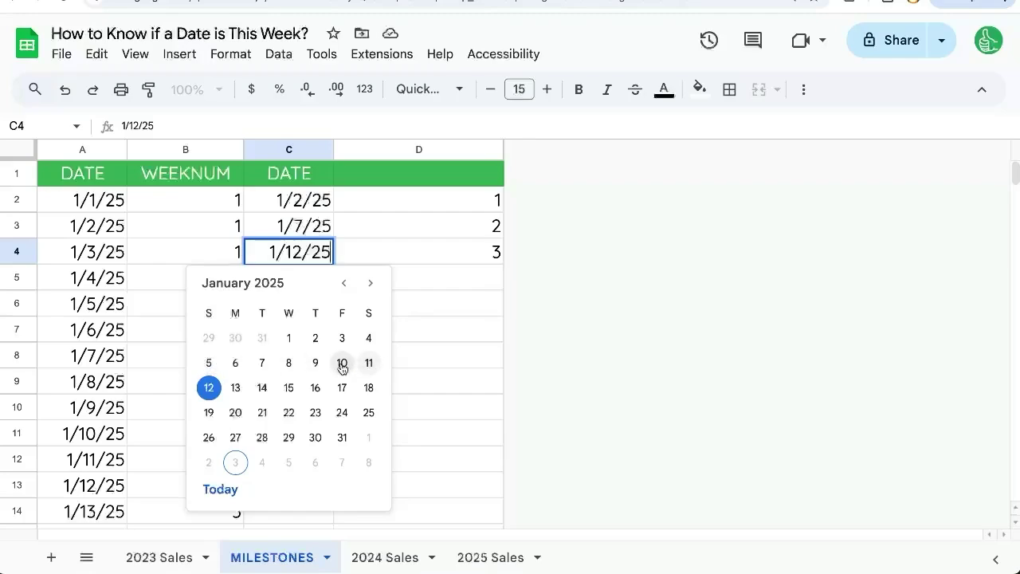
key("Escape")
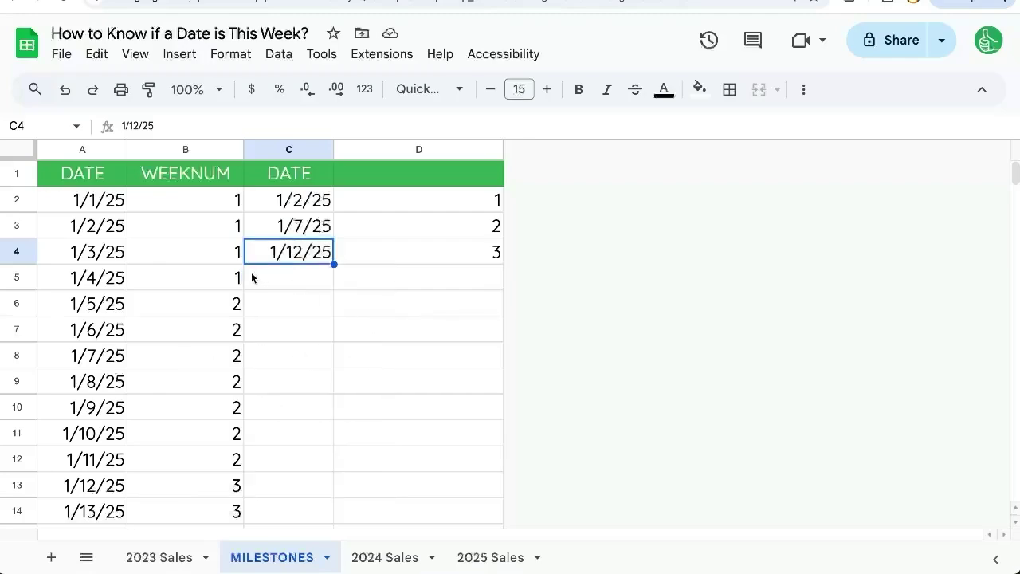
left_click(205, 302)
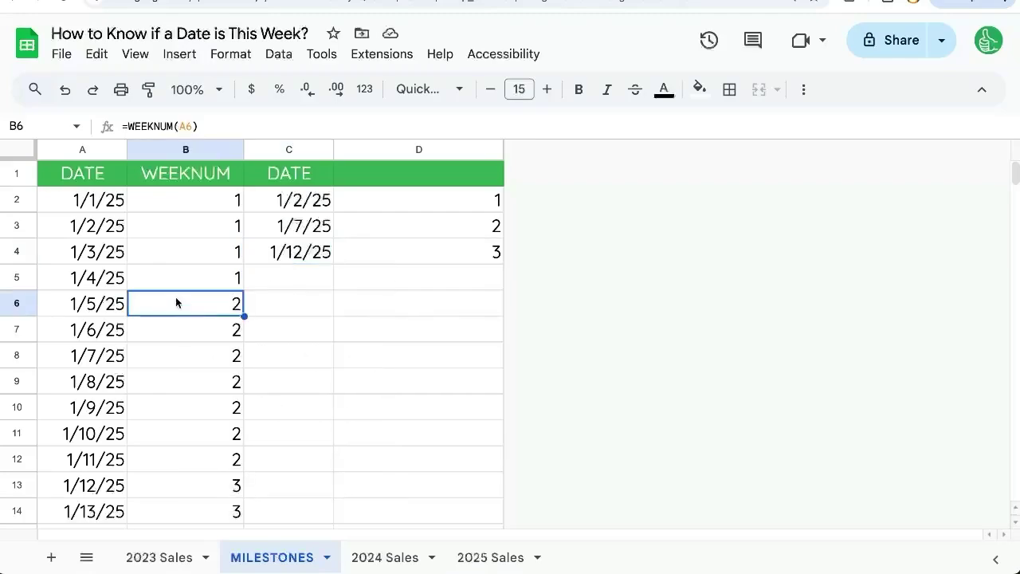
double_click(98, 304)
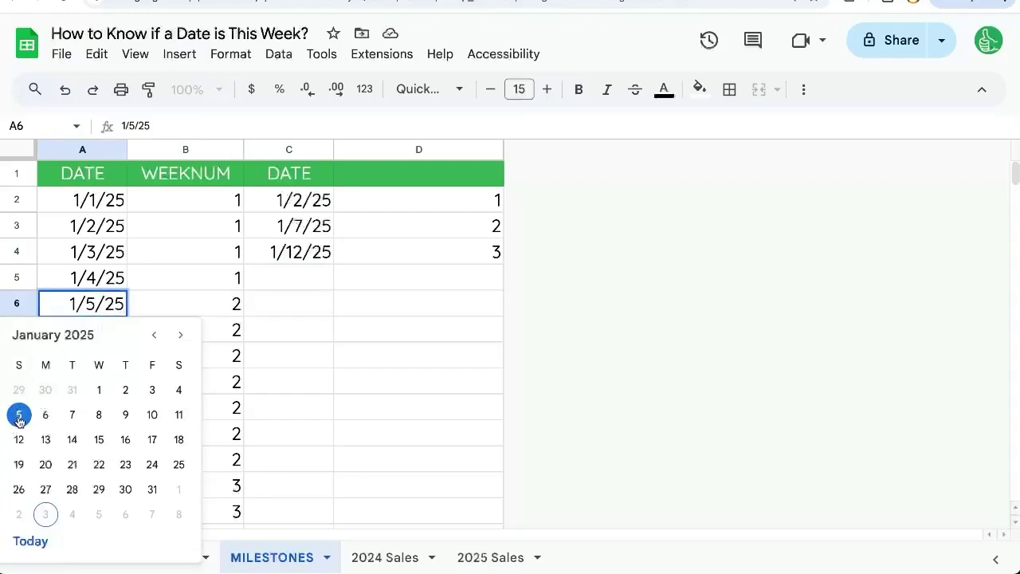
key("Escape")
left_click(214, 204)
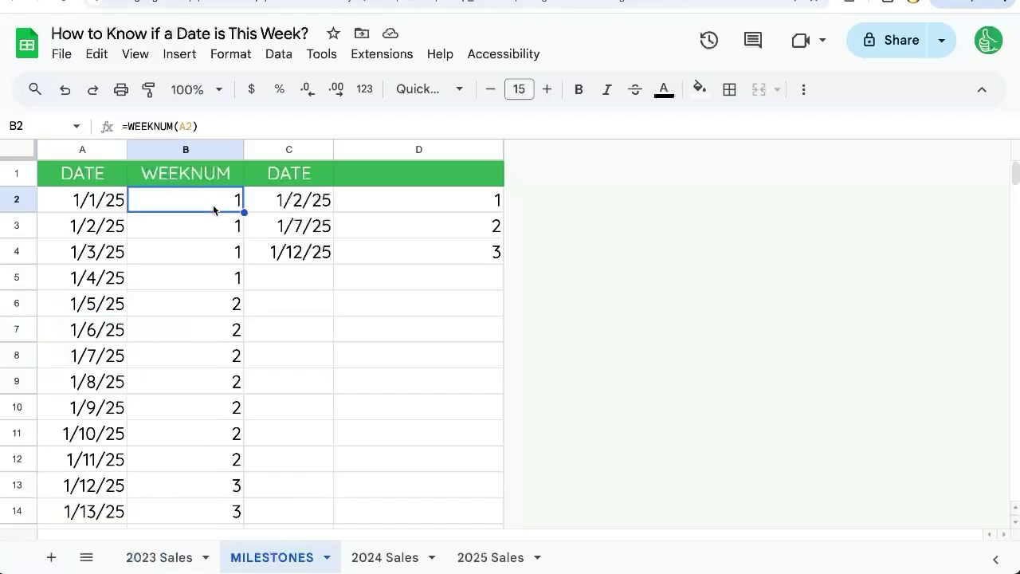
Change the B2 formula to =WEEKNUM(A2,2) so weeks start on Monday
double_click(214, 203)
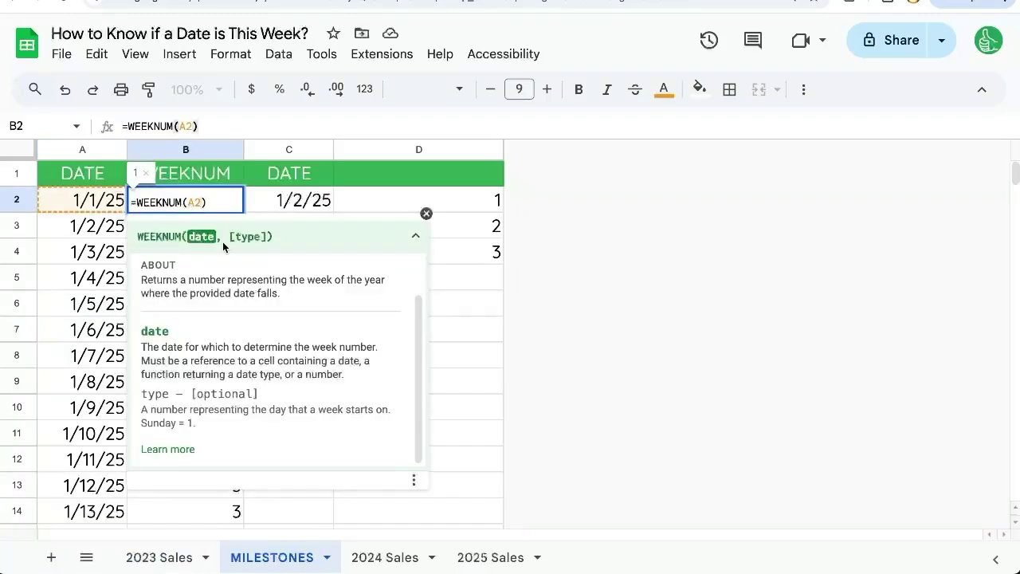
type(",")
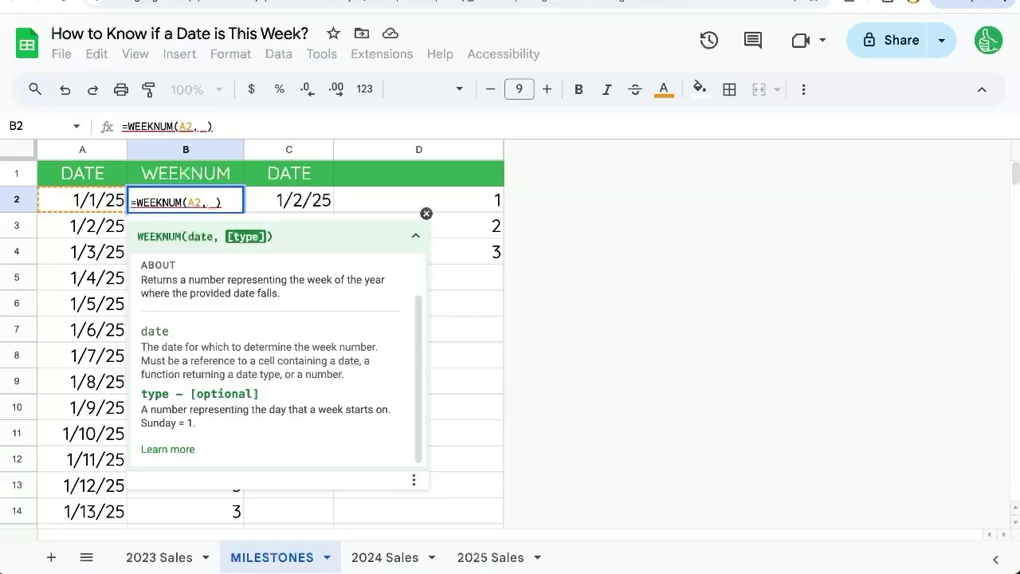
key("BackSpace")
type("2")
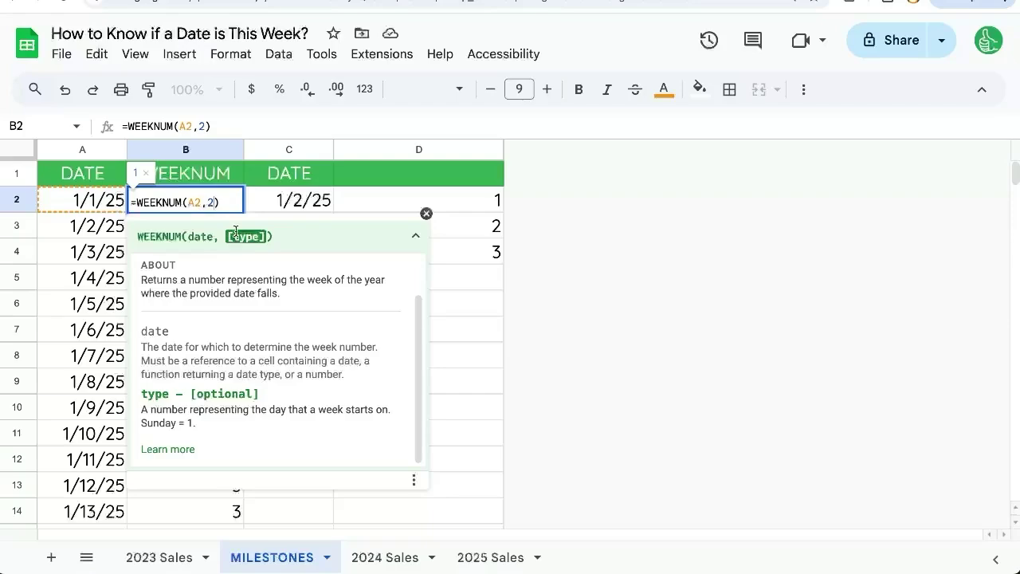
key("ctrl+z")
key("BackSpace")
type("1")
key("BackSpace")
type("2")
key("Return")
Fill =WEEKNUM(A2,2) down the rest of column B
key("ctrl+shift+Down")
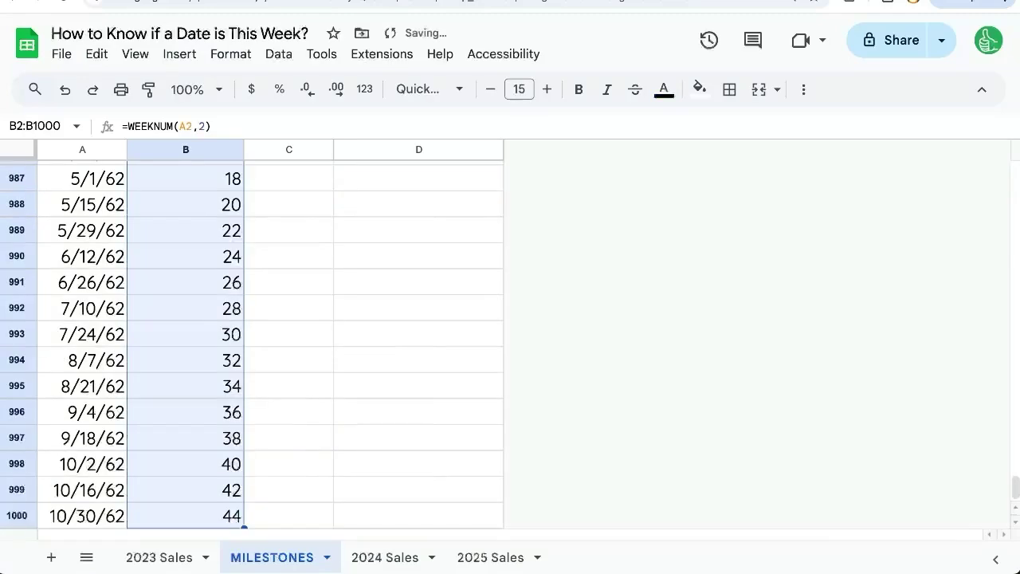
key("ctrl+shift+Up")
key("Down")
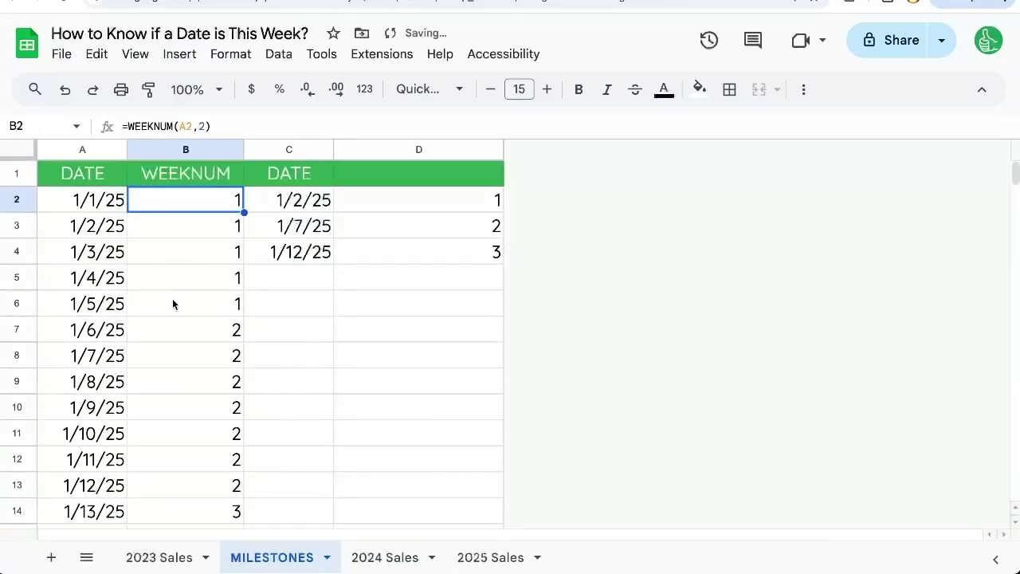
left_click(169, 303)
left_click(101, 304)
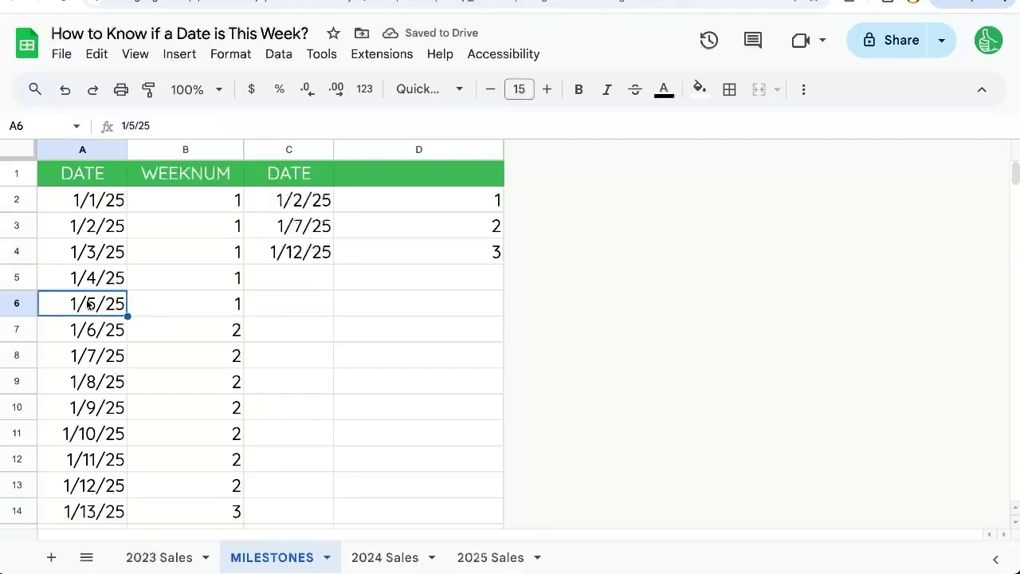
key("Return")
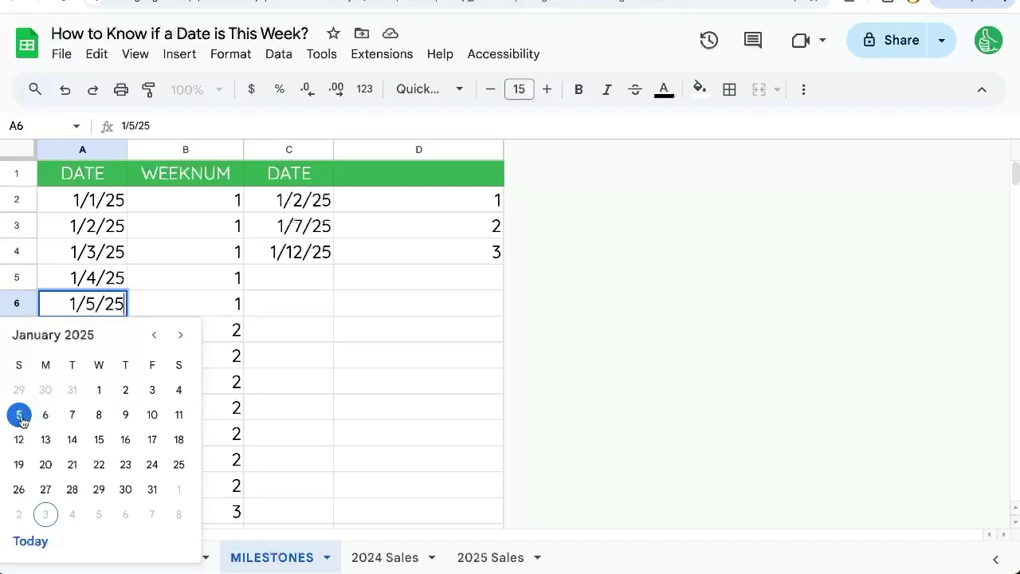
left_click(209, 302)
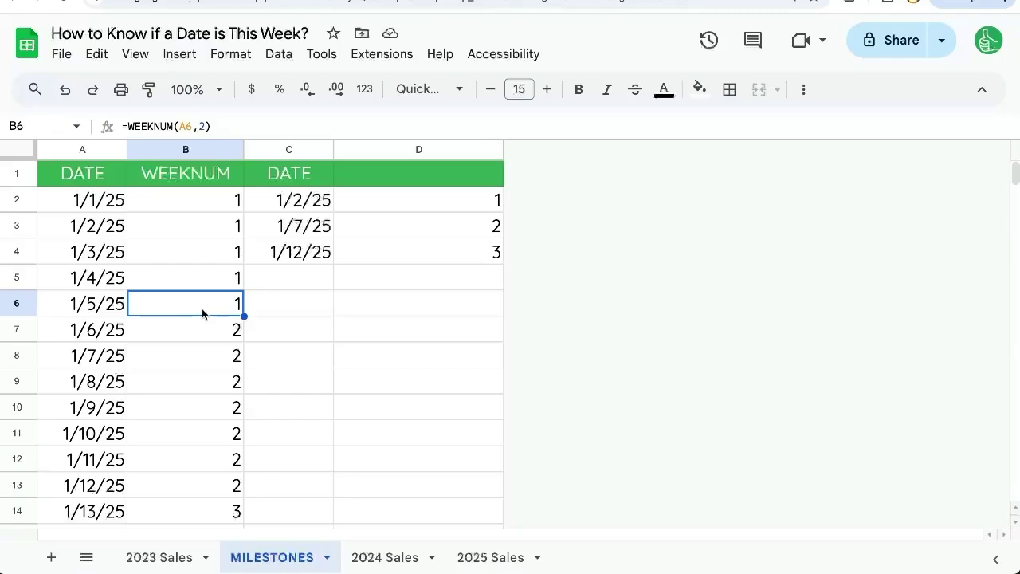
left_click(207, 199)
double_click(201, 199)
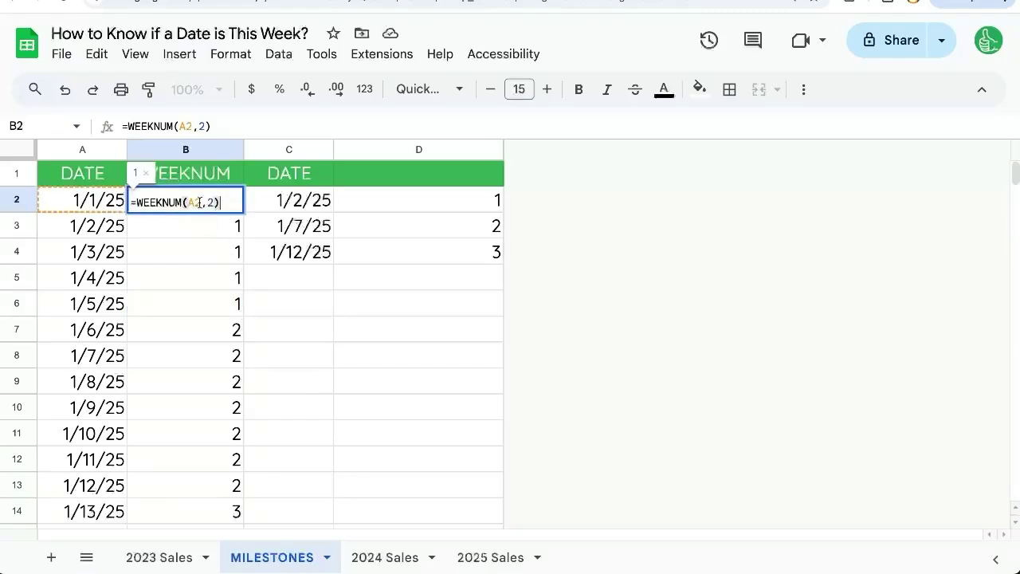
left_click_drag(219, 202, 129, 203)
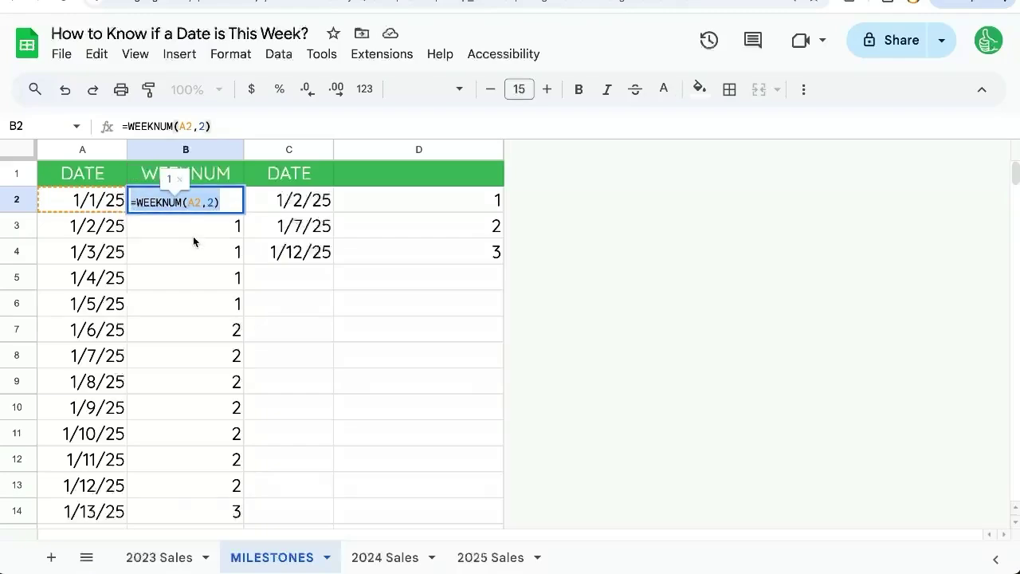
left_click(231, 255)
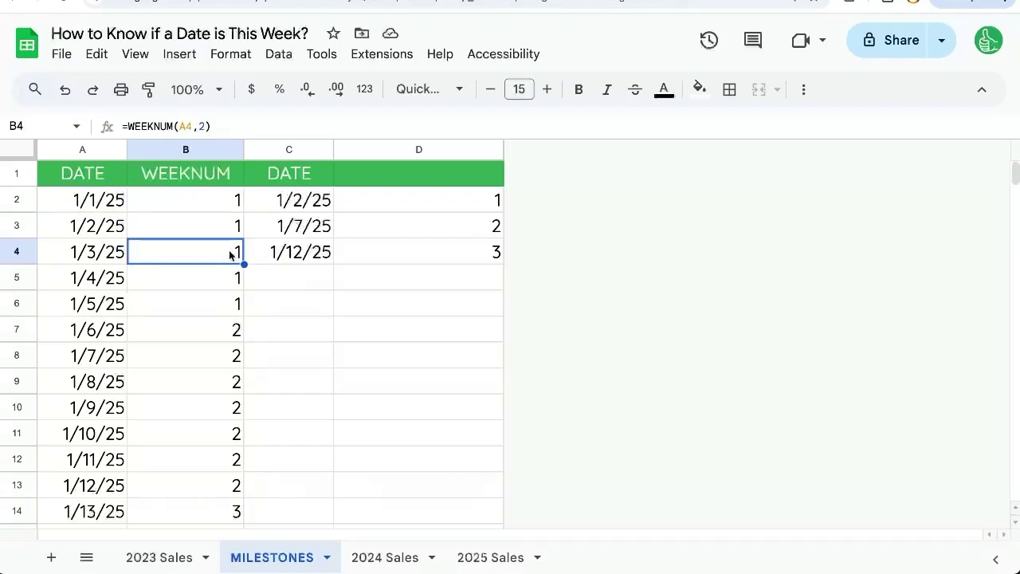
left_click(233, 209)
double_click(209, 205)
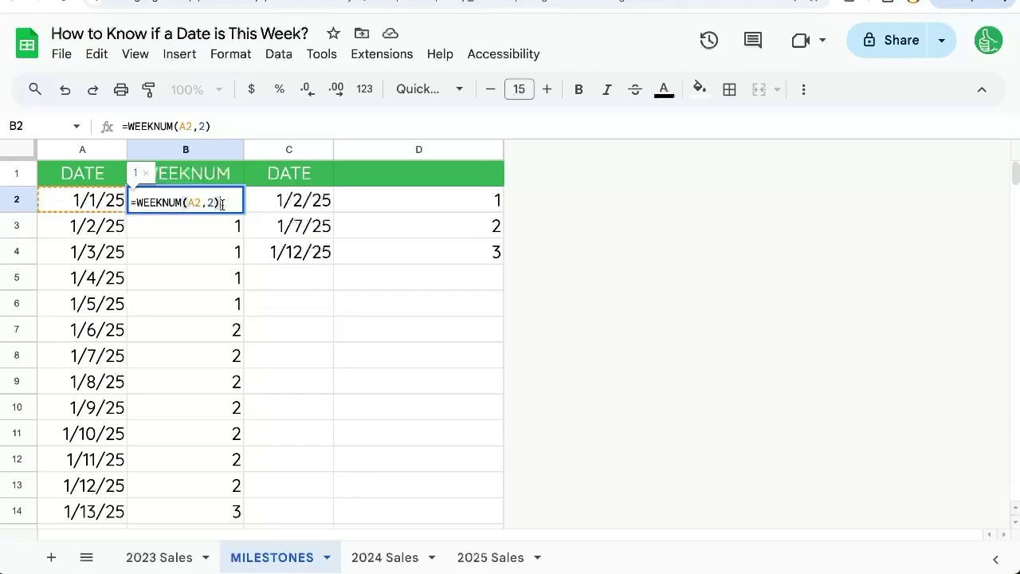
Start a new conditional formatting rule applied to column A
left_click(231, 56)
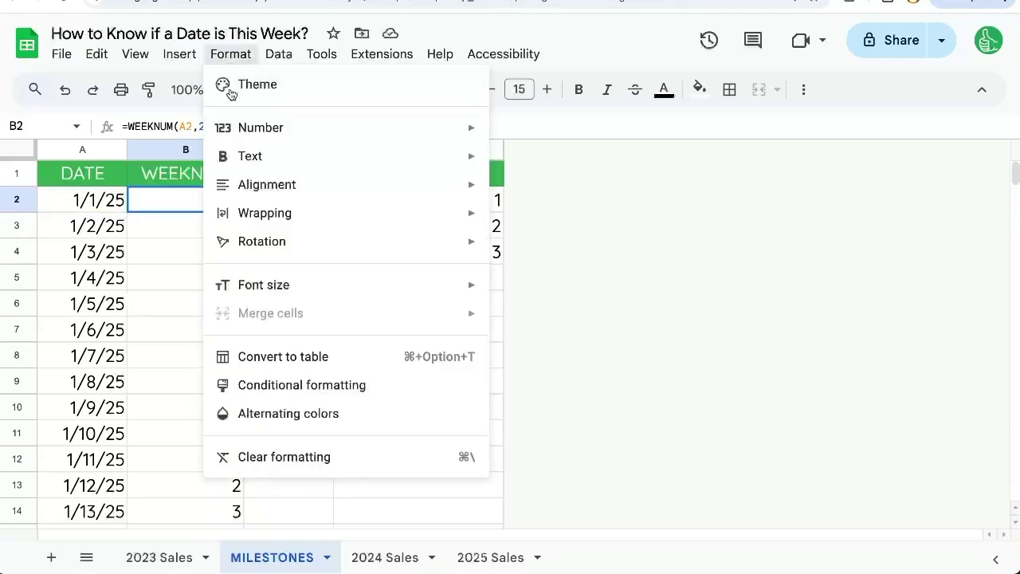
left_click(271, 385)
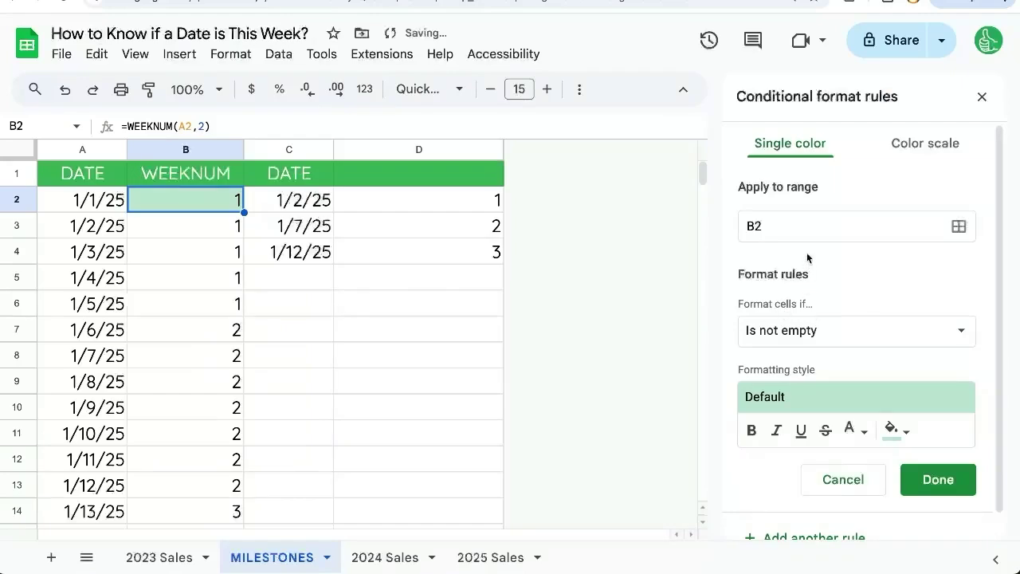
left_click(801, 226)
key("BackSpace")
key("BackSpace")
type("A")
Set the rule condition to Custom formula is =WEEKNUM(A1)=WEEKNUM(TODAY())
left_click(813, 343)
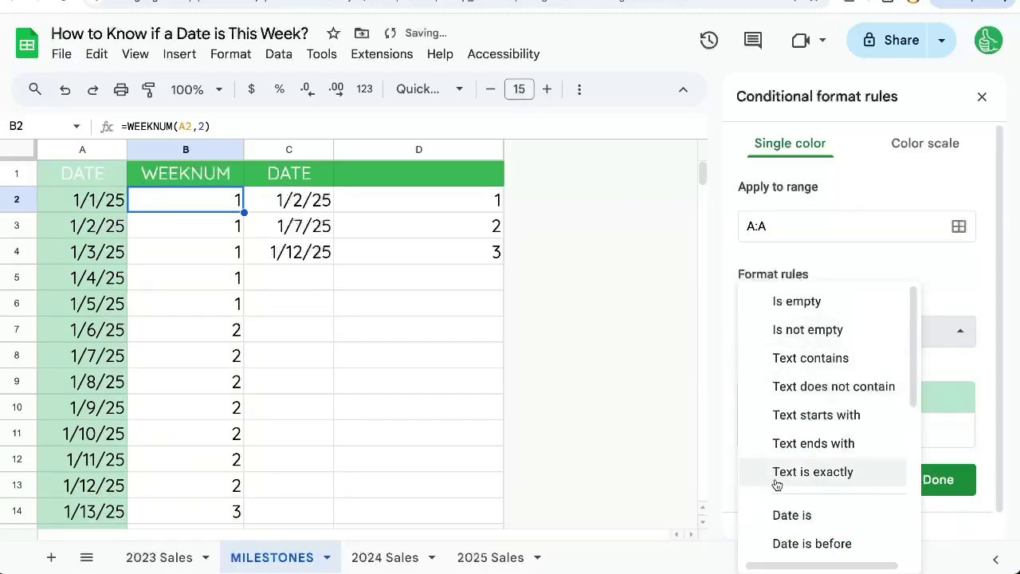
scroll(774, 478, "down", 3)
left_click(795, 542)
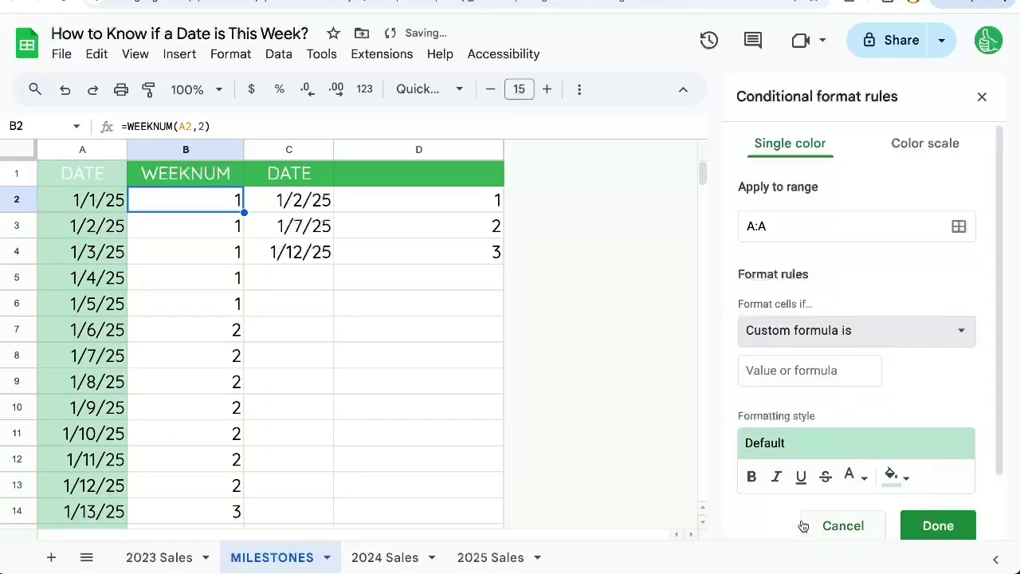
left_click(782, 371)
type("=WEEKNUM(A1)=")
type("WEEKNUM(TODAY())")
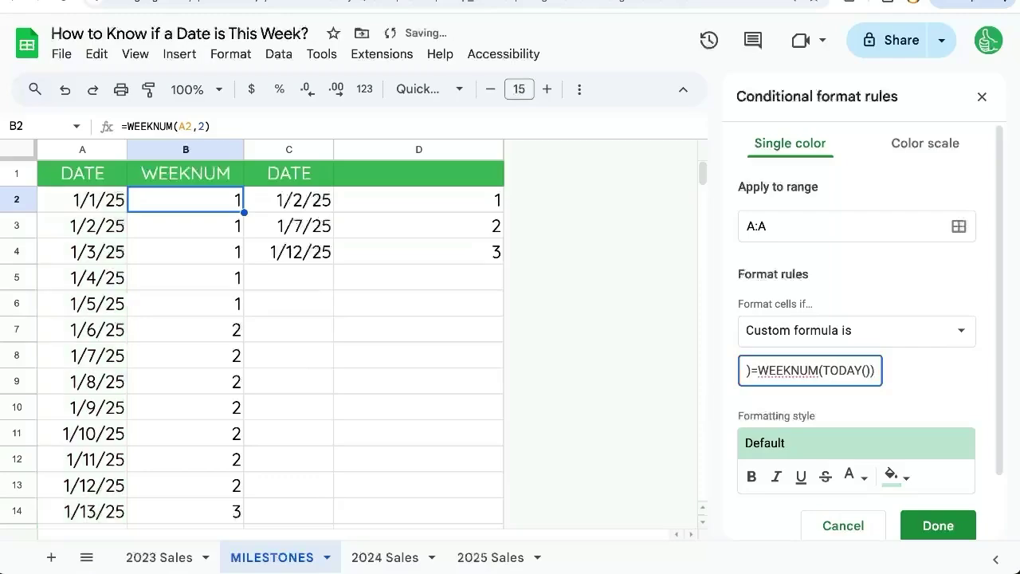
Save the current-week rule and review which column A dates get highlighted
left_click(937, 525)
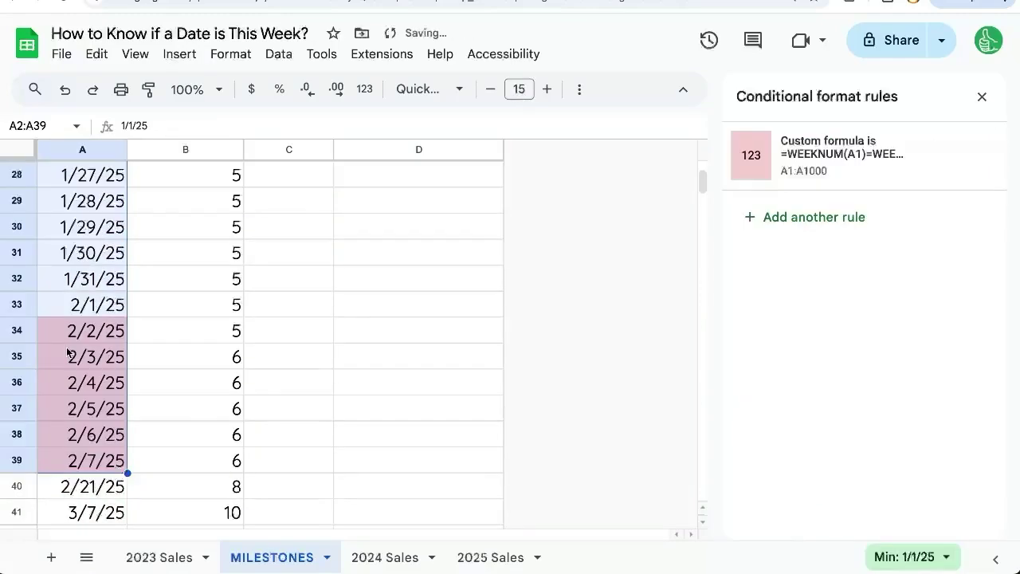
left_click(72, 344)
scroll(71, 344, "down", 1)
scroll(91, 330, "down", 2)
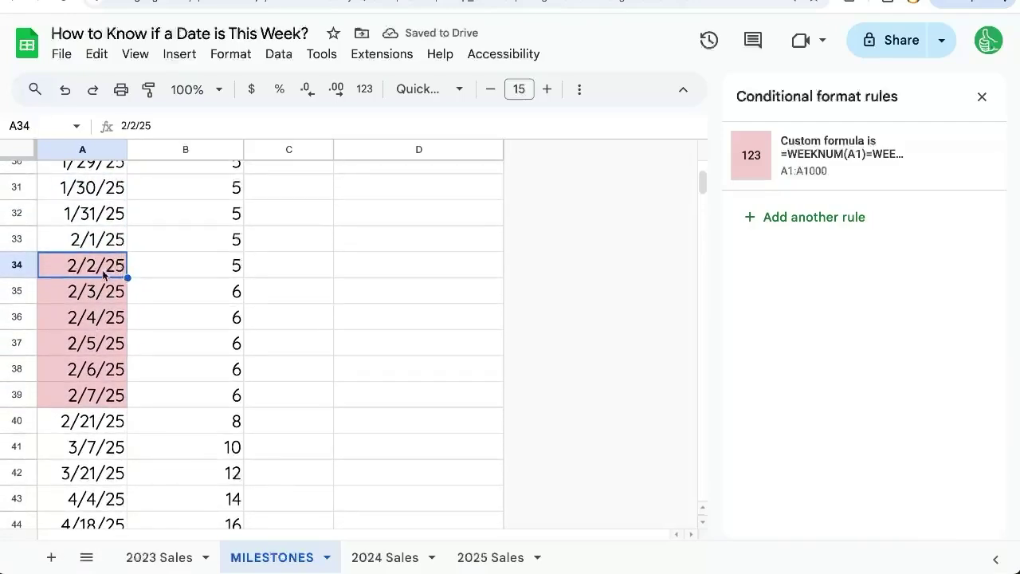
left_click_drag(101, 271, 103, 421)
left_click(134, 266)
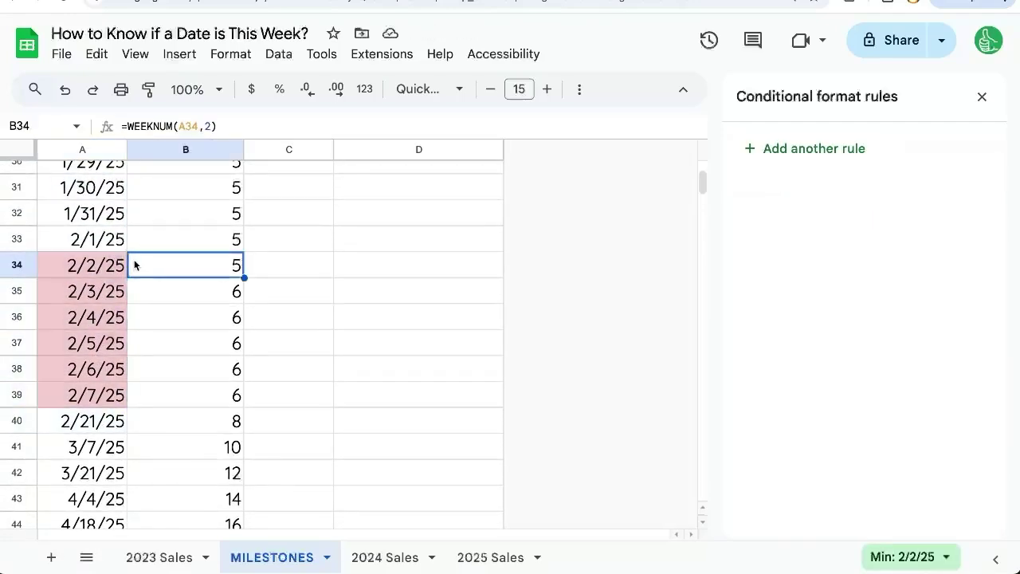
left_click_drag(84, 273, 103, 395)
Change the rule formula to =WEEKNUM(A1,2)=WEEKNUM(TODAY(),2) for Monday-start weeks
left_click(820, 155)
left_click(836, 298)
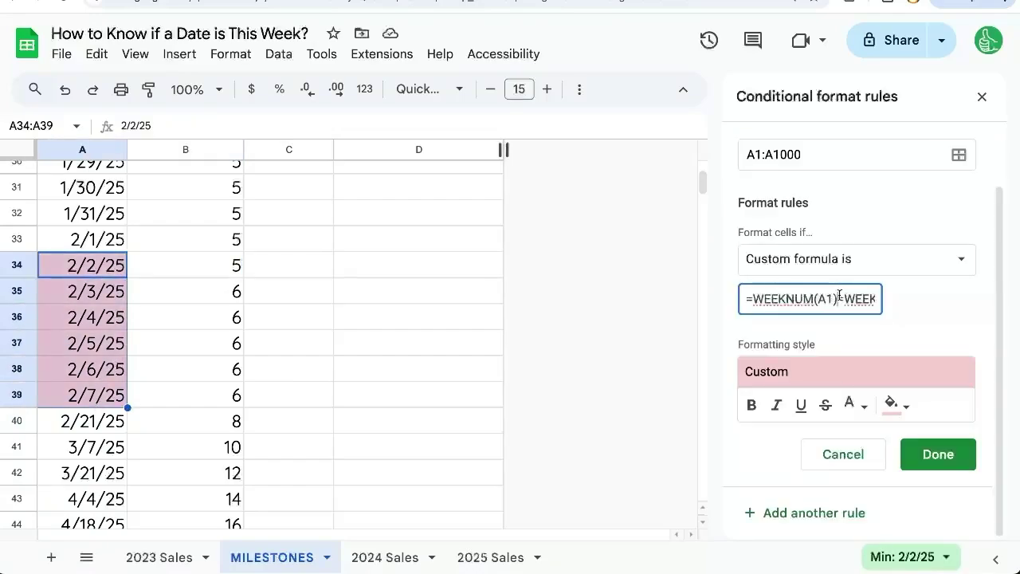
left_click_drag(838, 296, 876, 296)
left_click(820, 298)
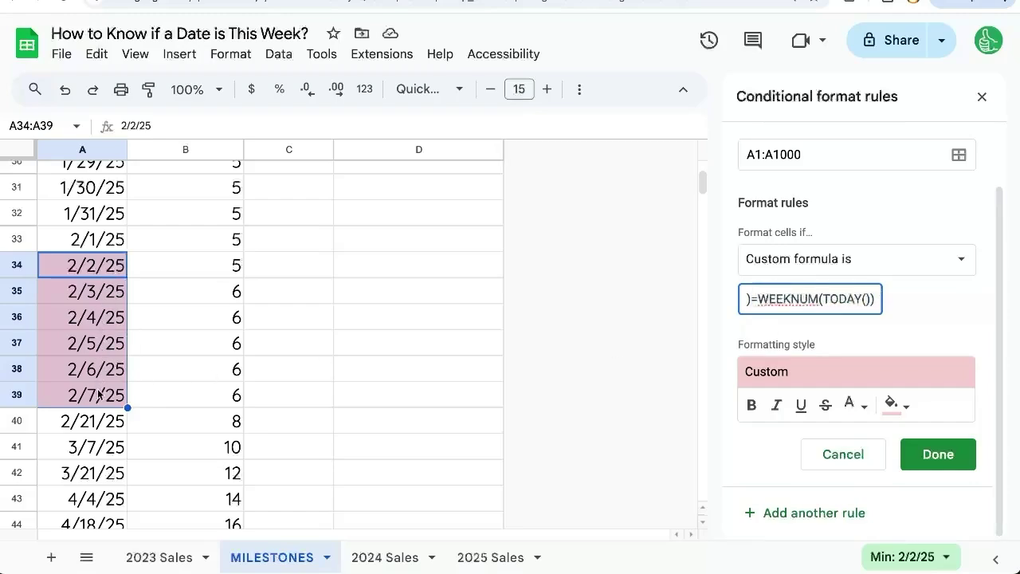
left_click(229, 271)
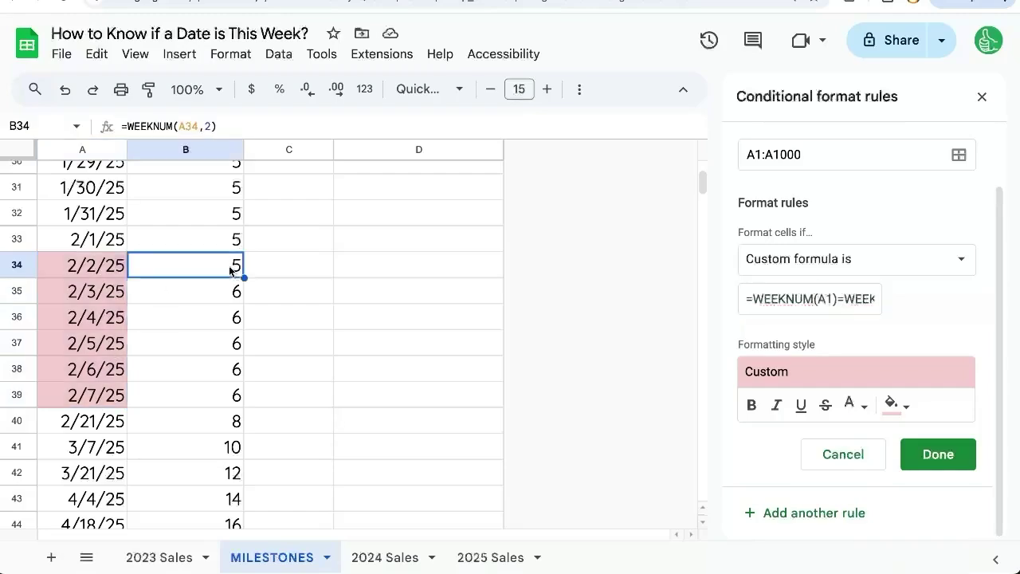
left_click(830, 298)
type(",2")
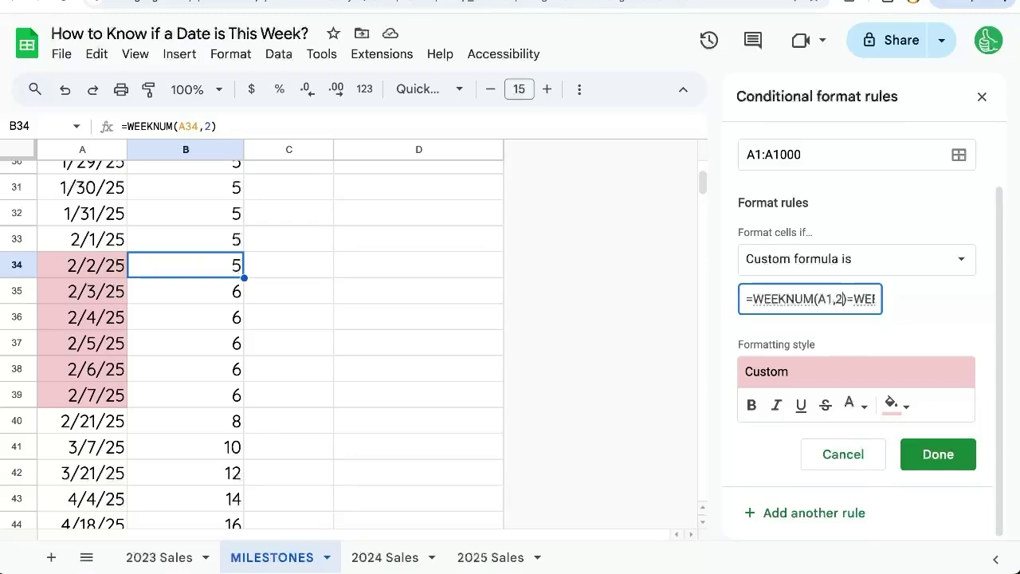
key("Right")
key("Right")
key("Right")
key("Right")
key("Right")
key("Right")
key("Right")
key("Right")
key("Right")
key("Left")
type(",2")
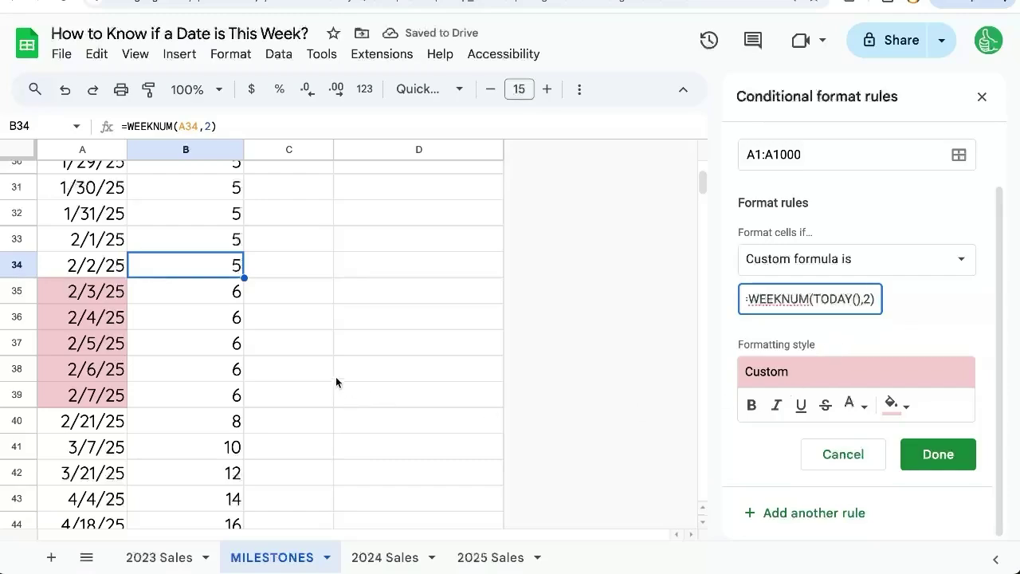
Confirm 2/3/25 is a Monday, set A40 to 2/9/25, and review highlighted A35:A40
double_click(110, 292)
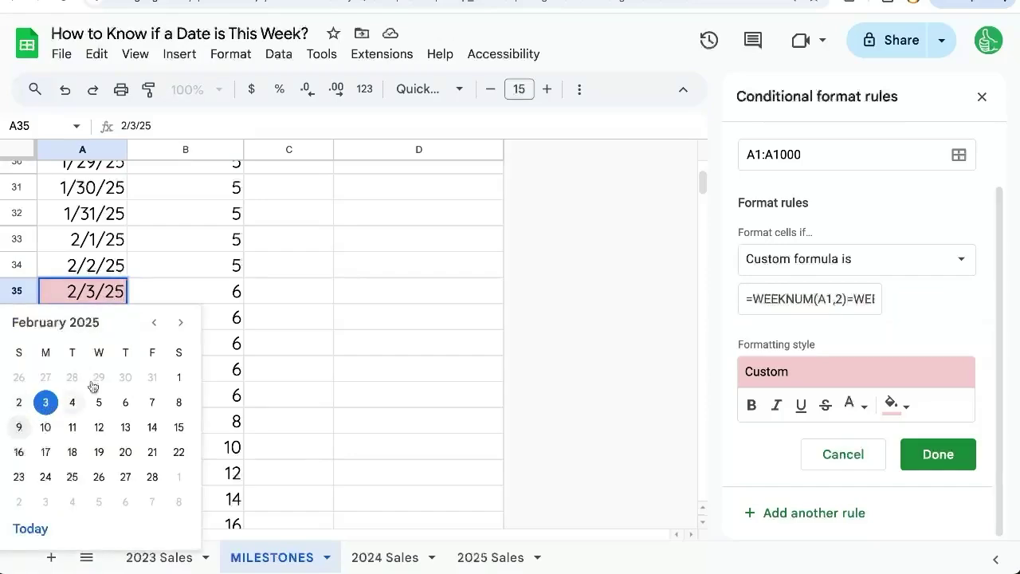
key("Escape")
double_click(82, 420)
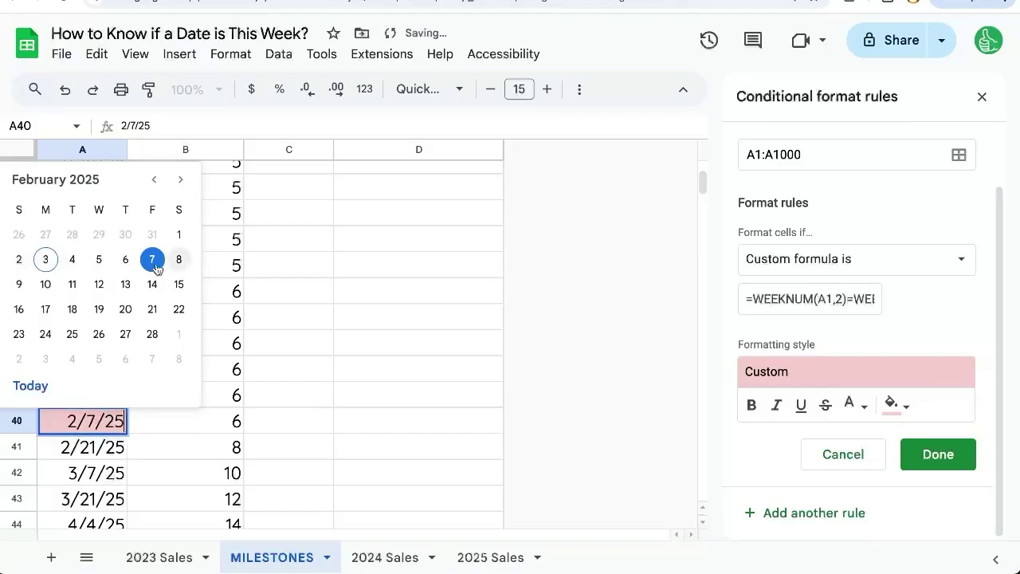
left_click(18, 284)
left_click(119, 394)
left_click(102, 429)
left_click(82, 291, "shift")
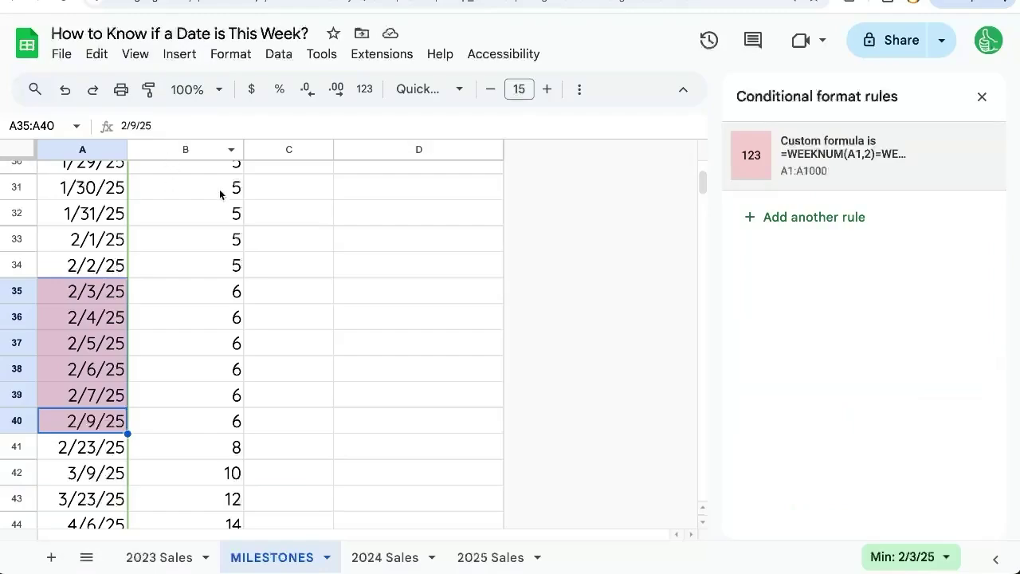